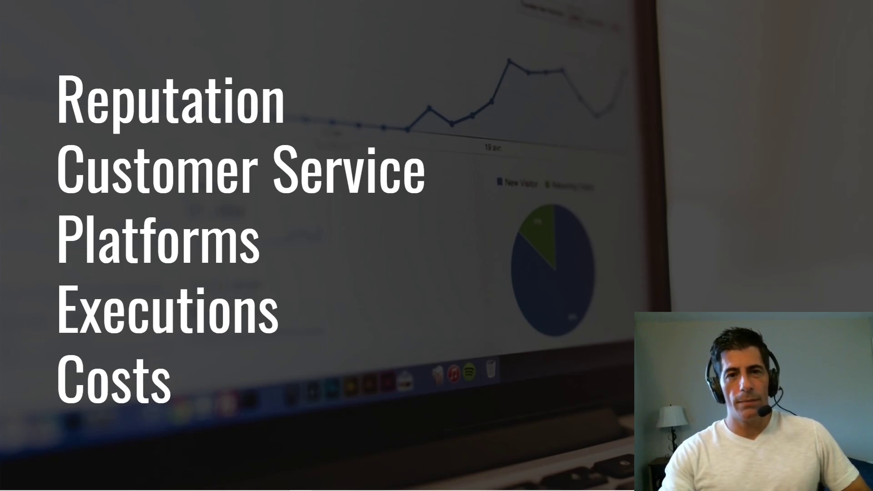
Exit the Google Slides presentation and switch to the browser showing Fidelity's site.
mouse_move(172, 461)
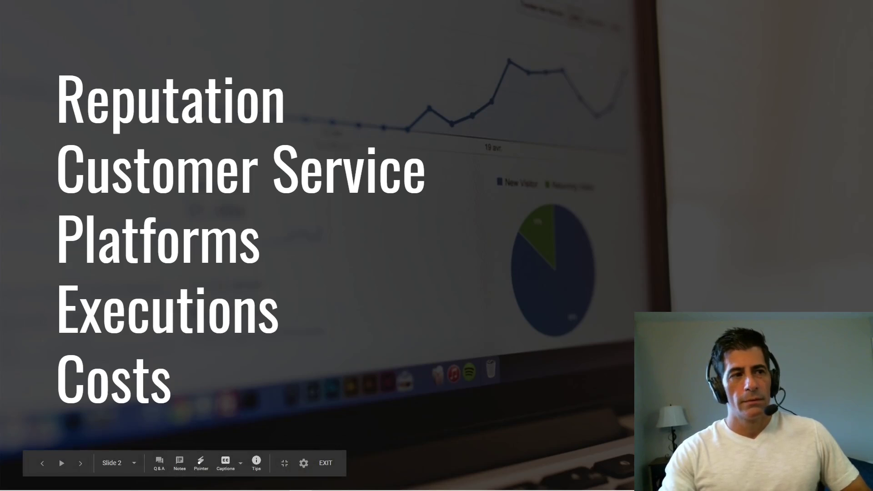
key("ctrl+Tab")
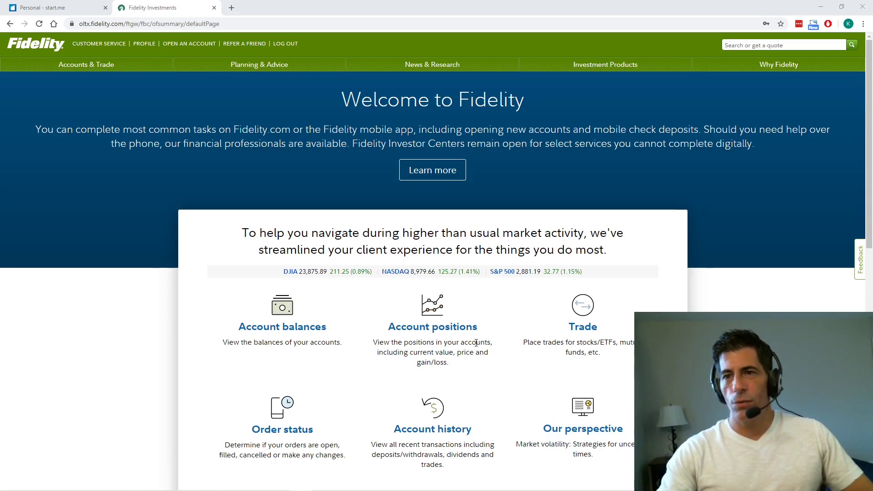
Open the Account balances page on Fidelity.com.
left_click(322, 342)
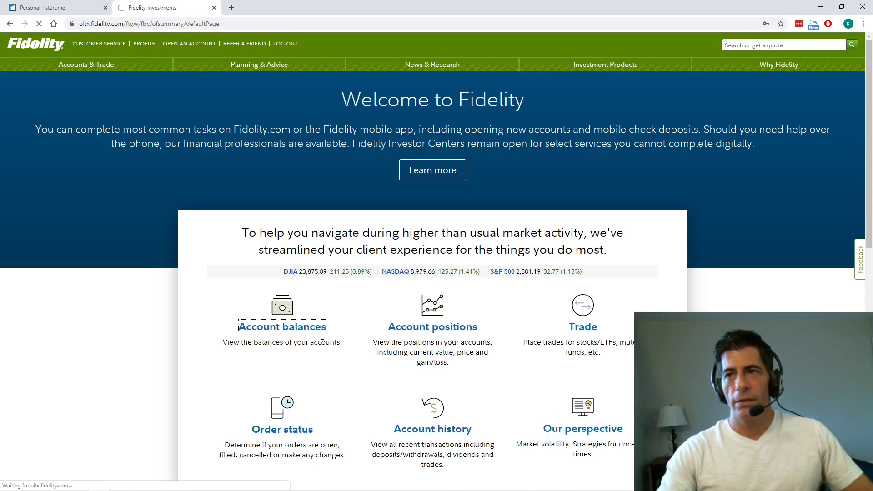
mouse_move(244, 68)
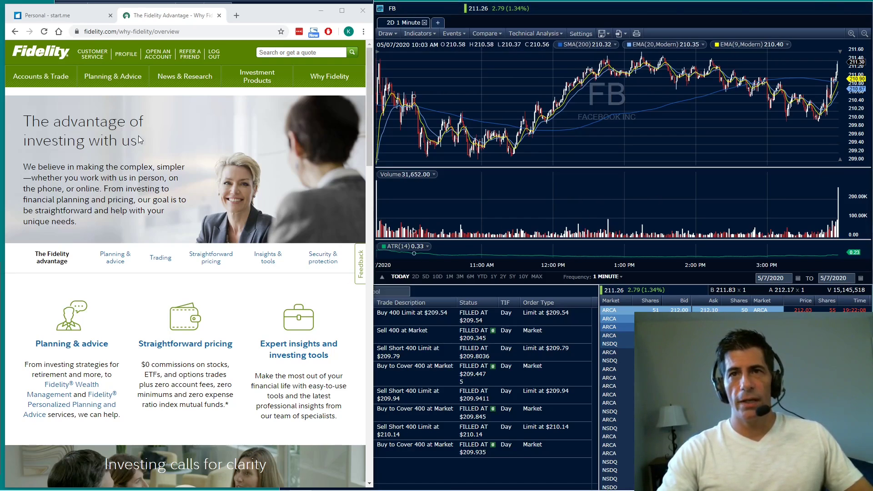
left_click(38, 79)
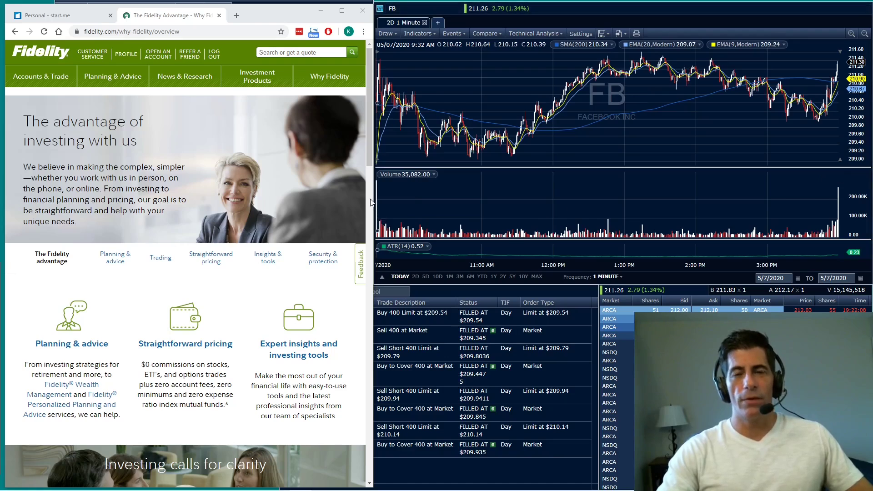
Go to the Active Trader Pro page from the Accounts & Trade menu.
mouse_move(50, 79)
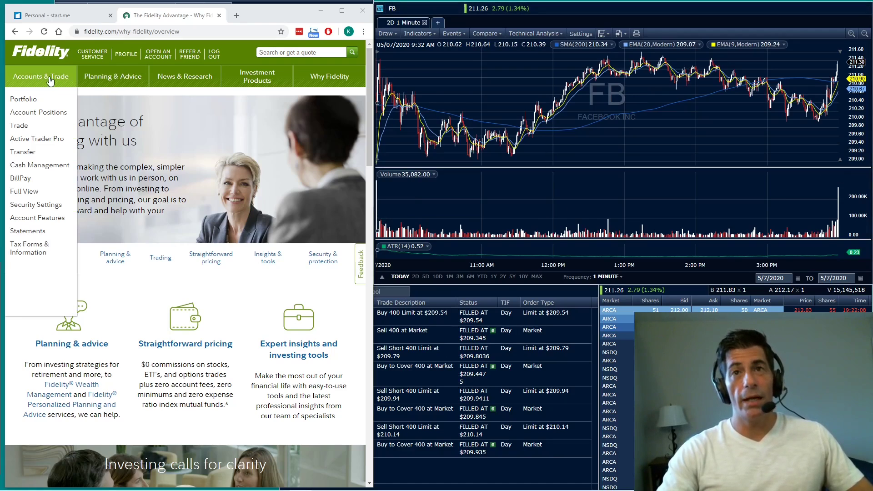
left_click(37, 139)
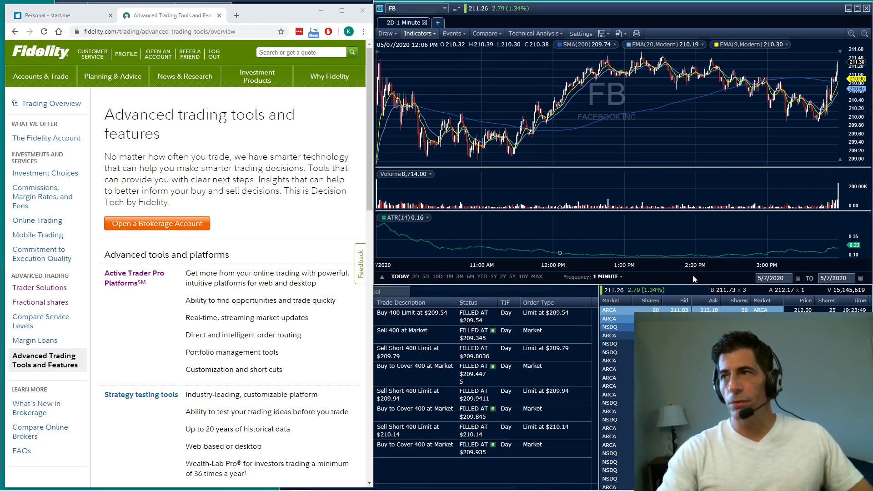
Zoom the FB chart into afternoon action and add Double Smoothed Stochastics, Percent B and Parabolic SAR.
left_click(852, 37)
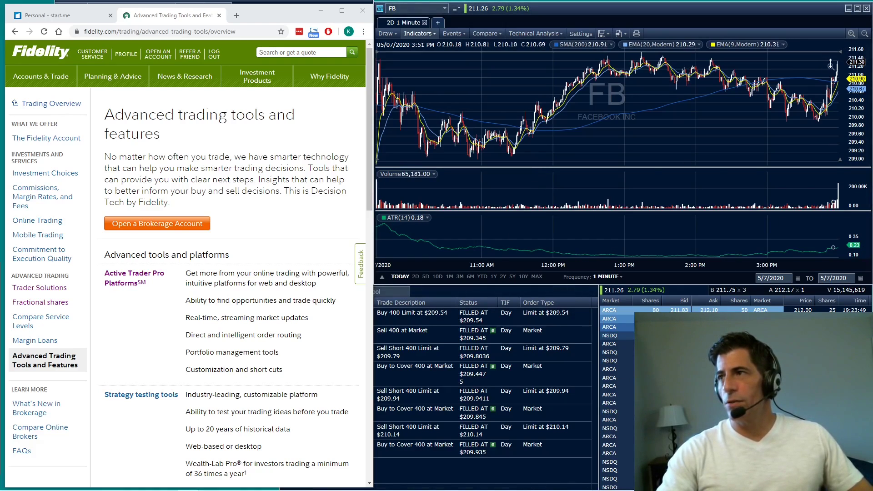
left_click_drag(836, 88, 551, 90)
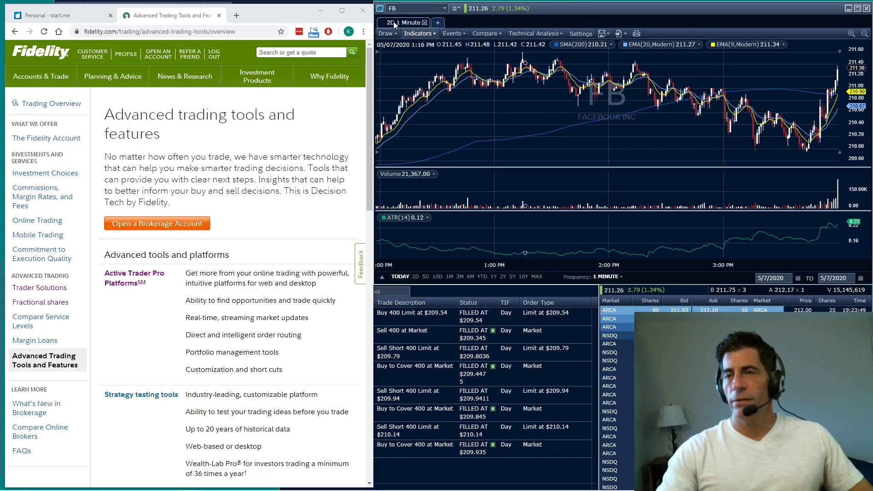
left_click(425, 34)
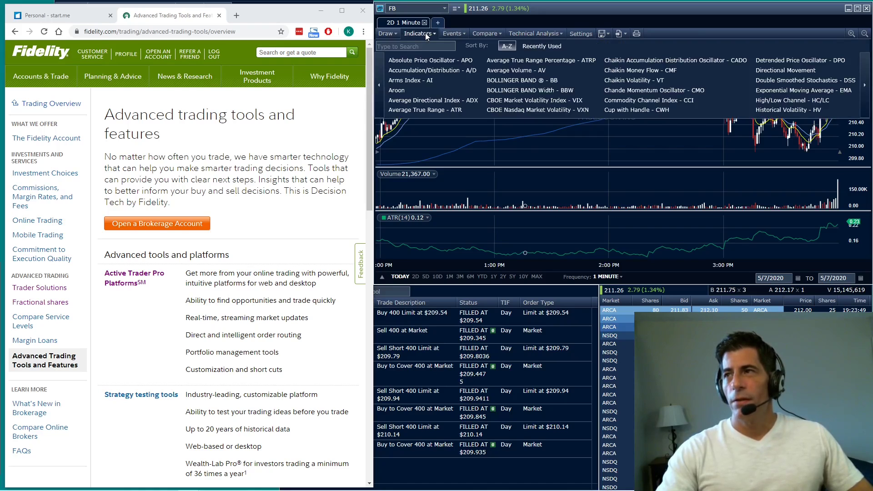
left_click(819, 80)
left_click(865, 86)
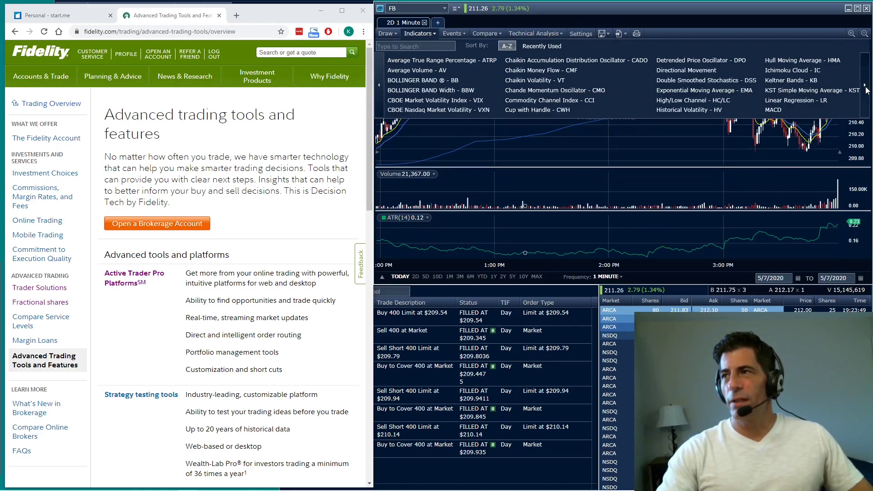
left_click(865, 86)
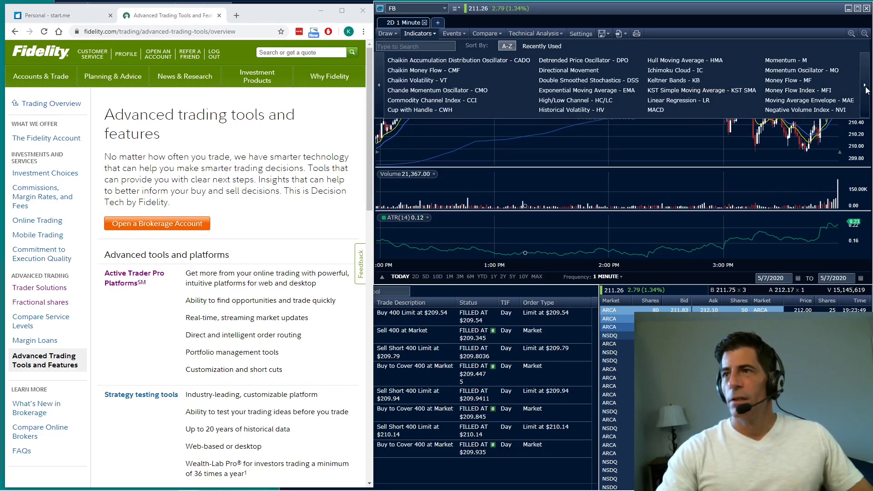
left_click(860, 91)
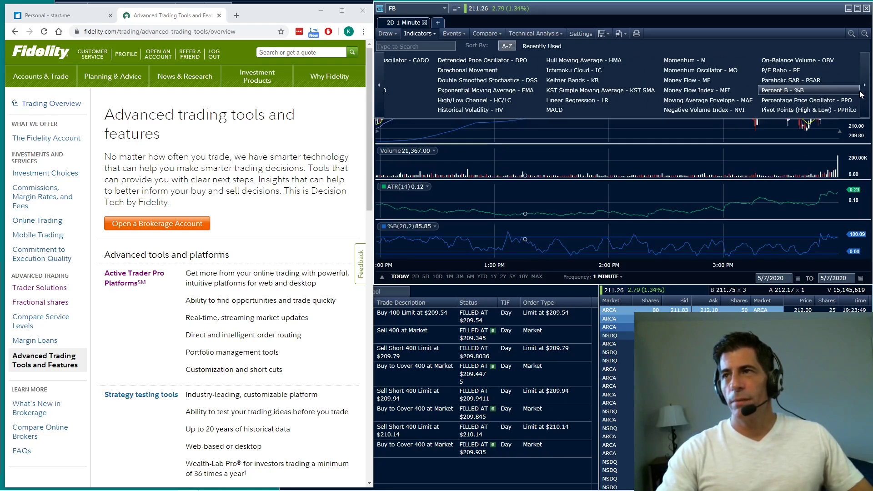
left_click(801, 82)
Turn on stop levels analysis and show dividend markers on the chart.
left_click(551, 33)
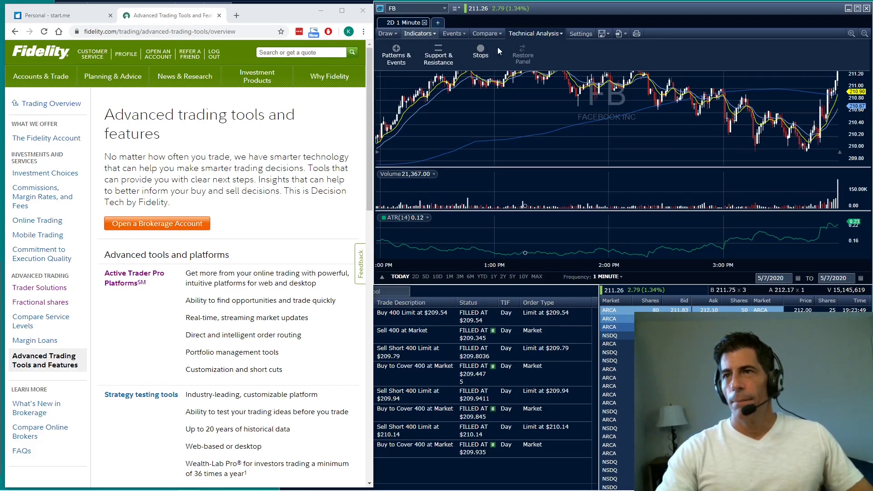
left_click(464, 58)
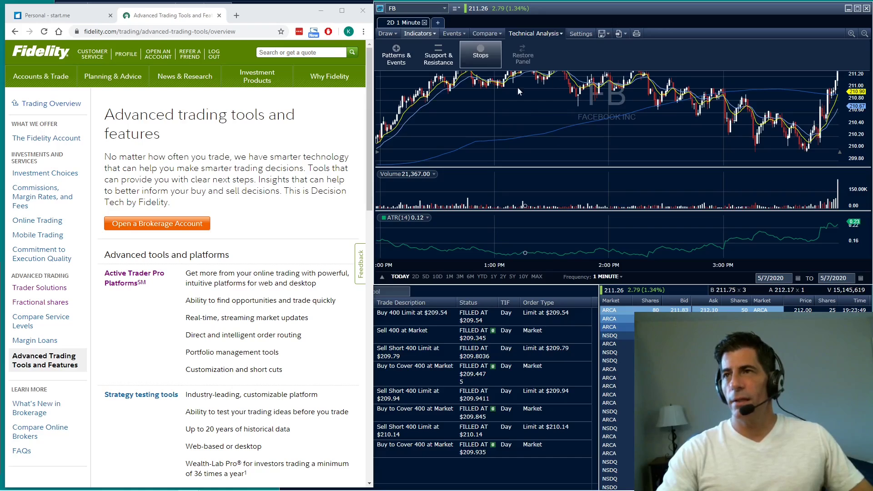
left_click(455, 34)
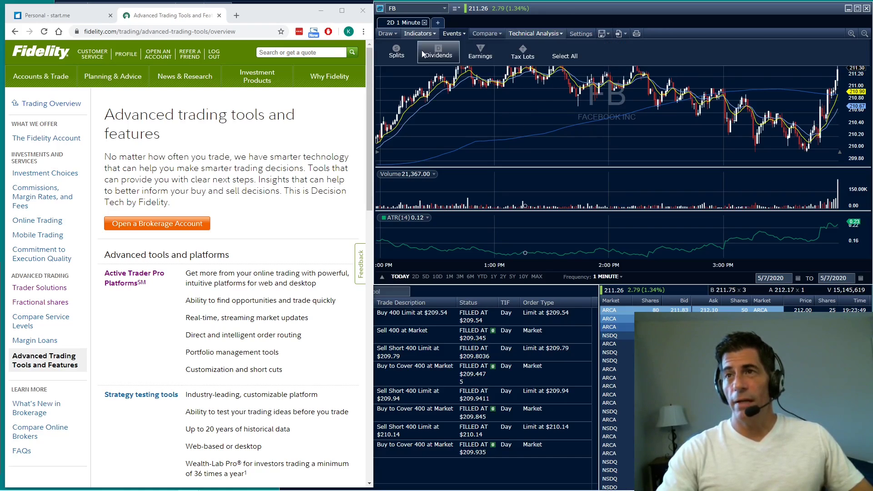
left_click(454, 56)
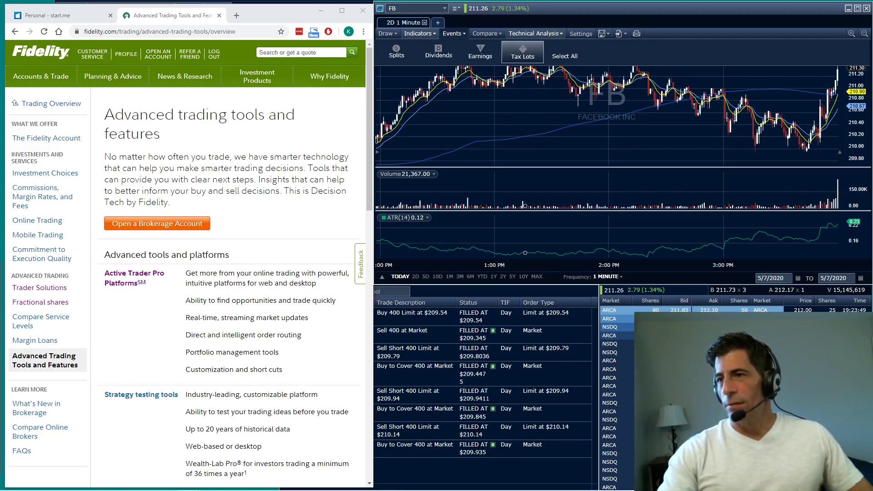
Change the chart symbol from FB to C, then begin entering another ticker.
left_click(413, 8)
type("C")
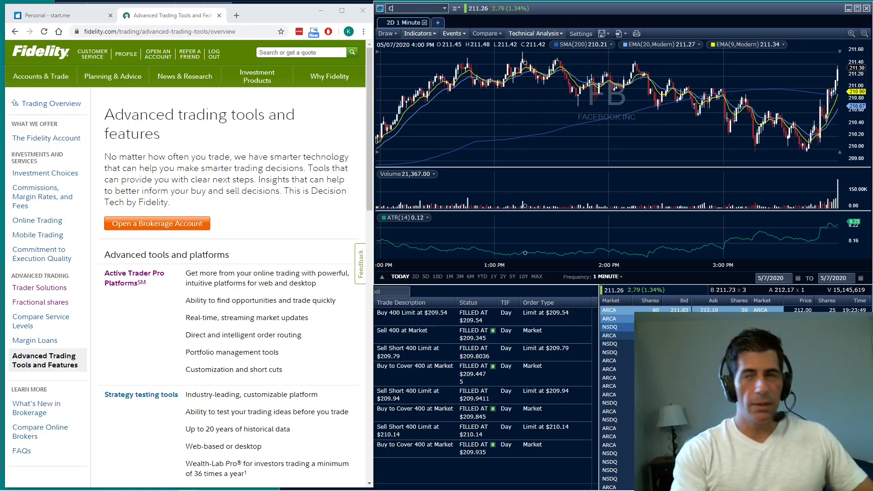
key("Return")
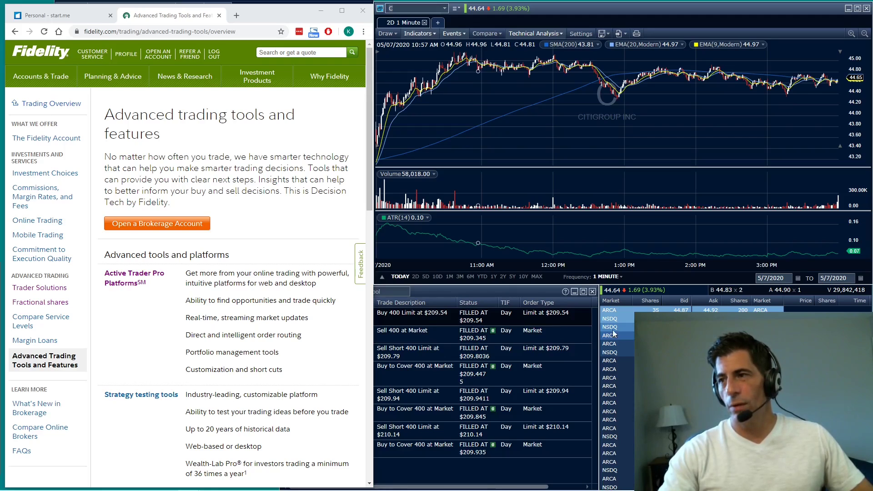
left_click(406, 7)
Enter MSFT to load Microsoft into the 1-minute chart.
type("MSFT")
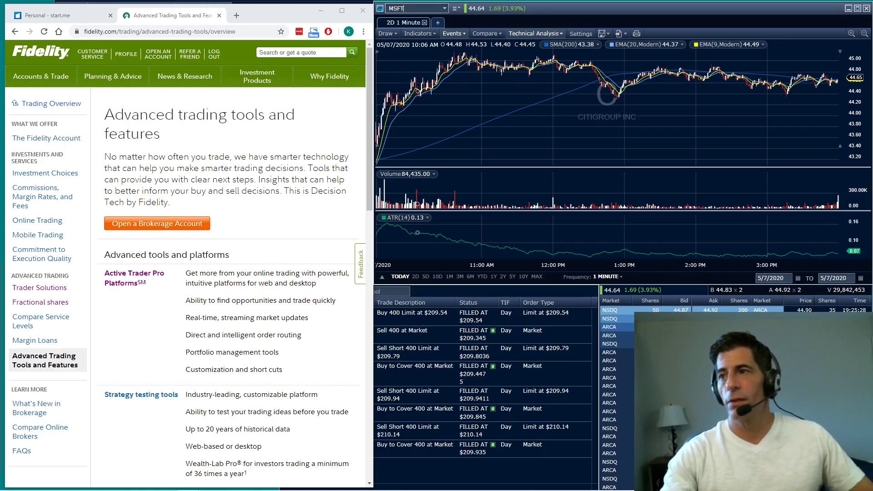
key("Return")
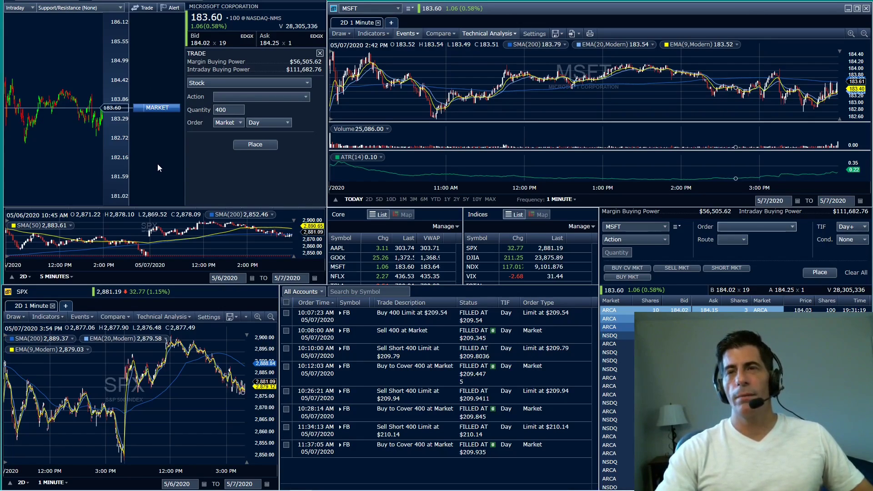
Set the MSFT ticket's action to Buy Triggers Bracket (OTOCO).
left_click(297, 98)
left_click(287, 160)
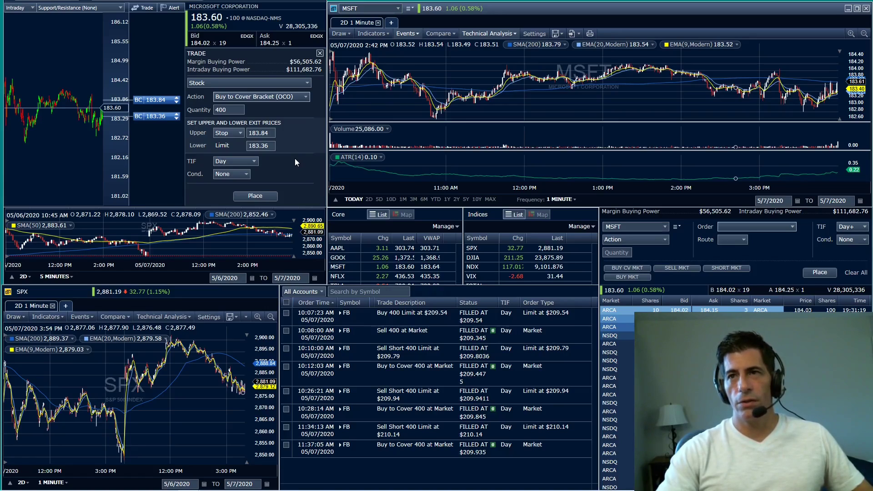
left_click(302, 98)
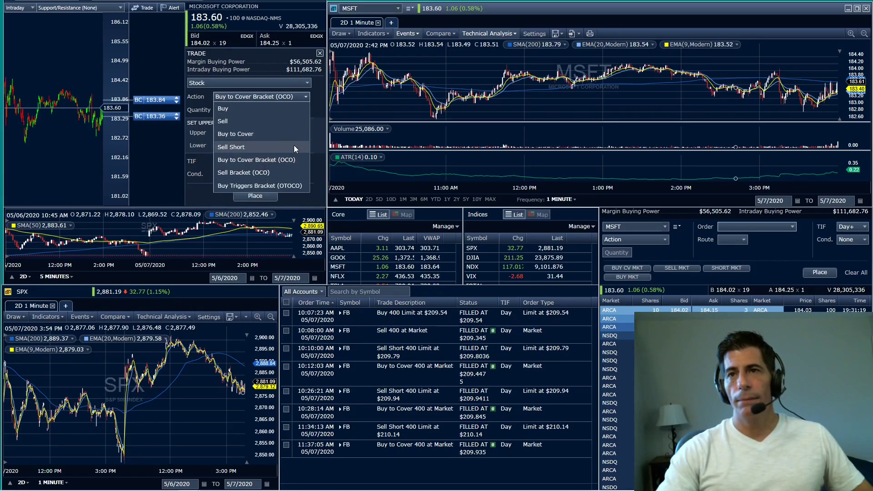
left_click(302, 186)
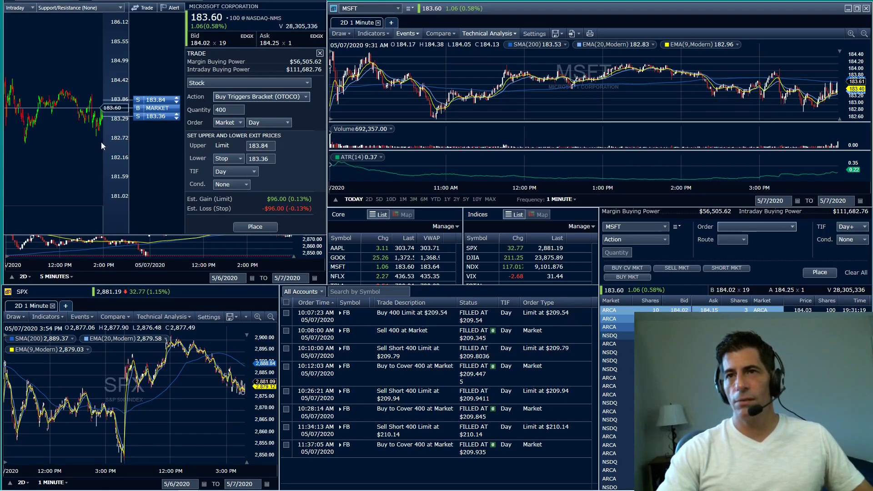
Drag the bracket exits to stop 182.36 and limit 184.99, then close the ticket unplaced.
left_click(130, 180)
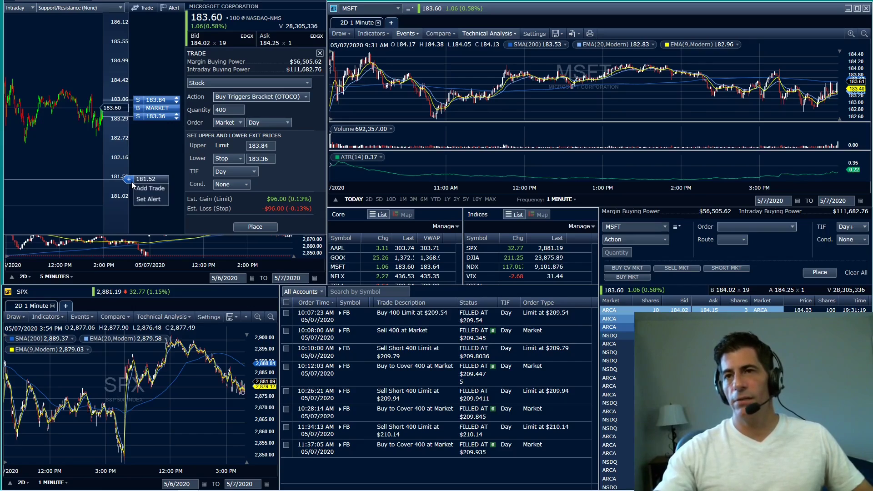
left_click_drag(148, 116, 146, 146)
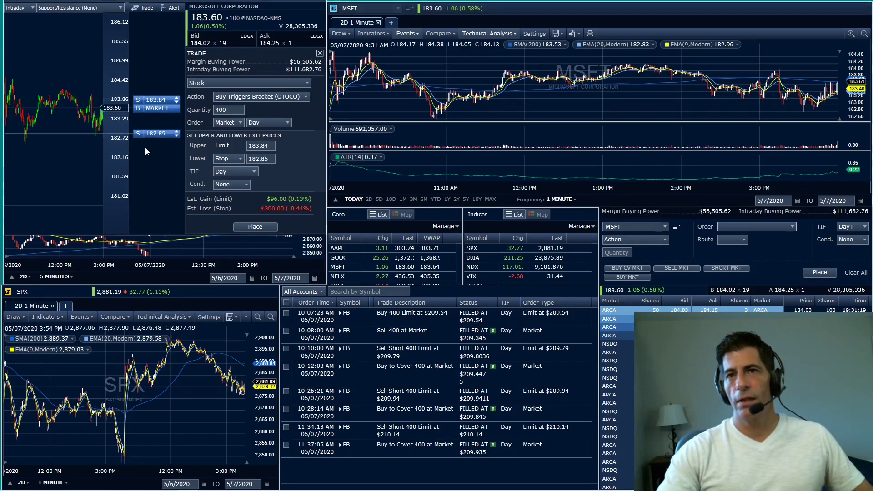
left_click_drag(147, 99, 145, 58)
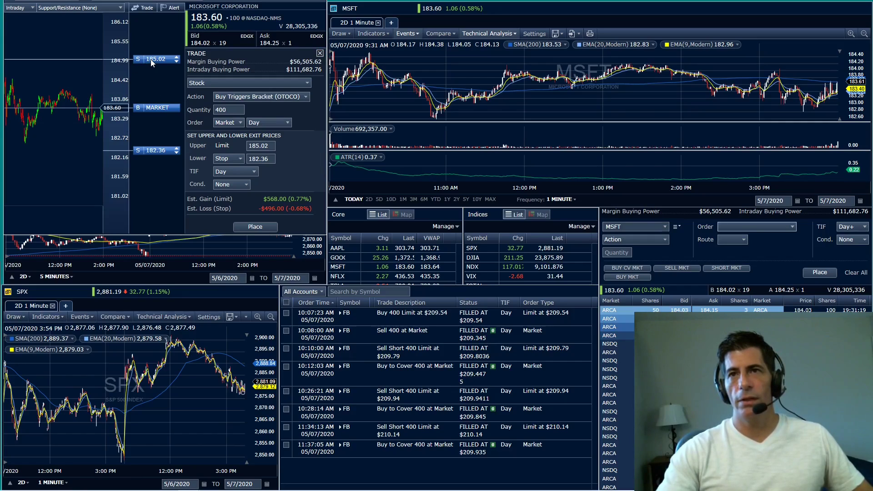
left_click_drag(150, 59, 154, 63)
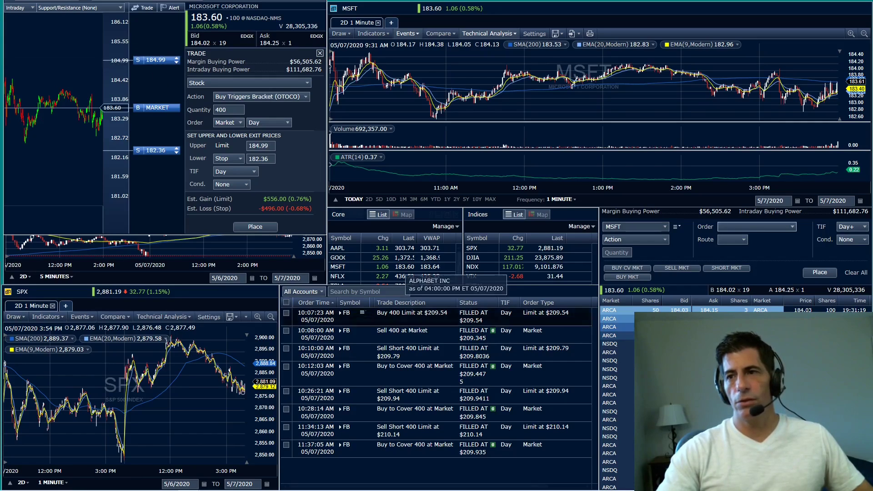
left_click(320, 54)
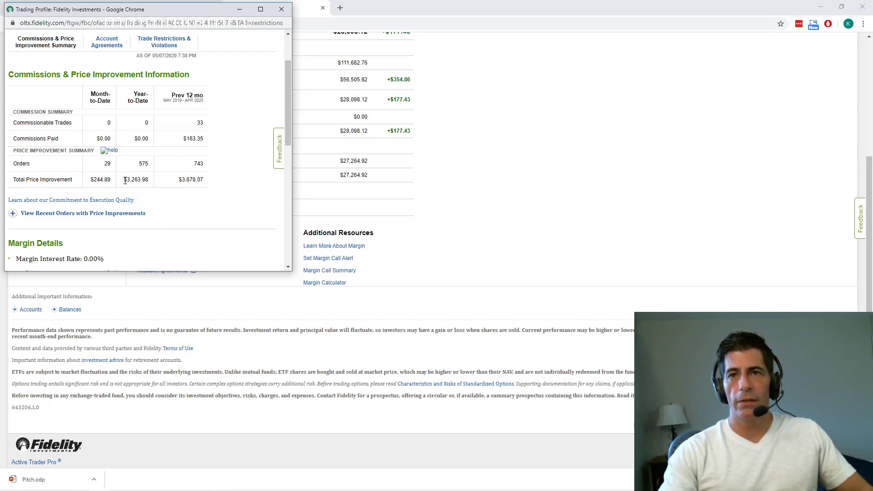
Highlight the $3,263.98 price improvement total and expand recent orders to review the FB entries.
left_click_drag(124, 180, 148, 180)
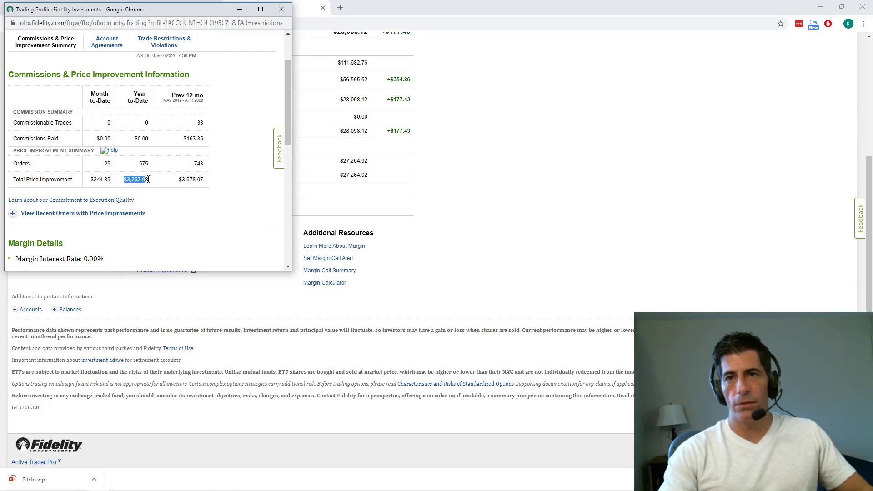
left_click(13, 217)
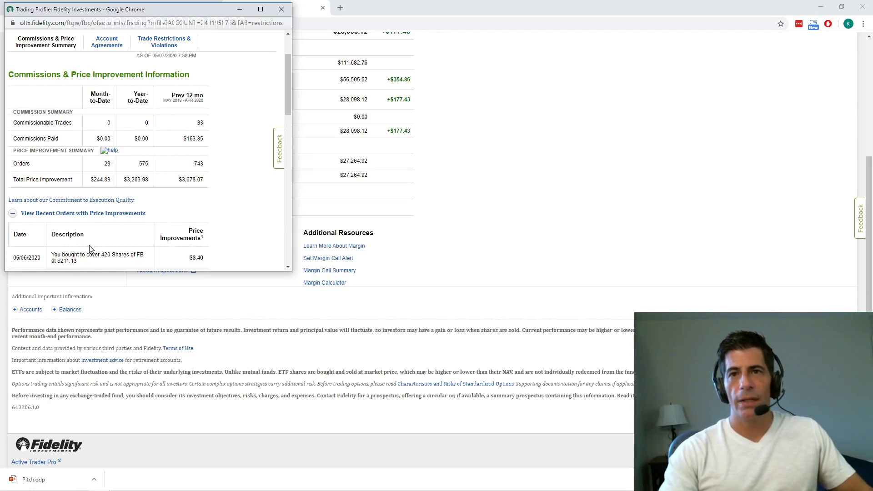
left_click_drag(288, 90, 281, 138)
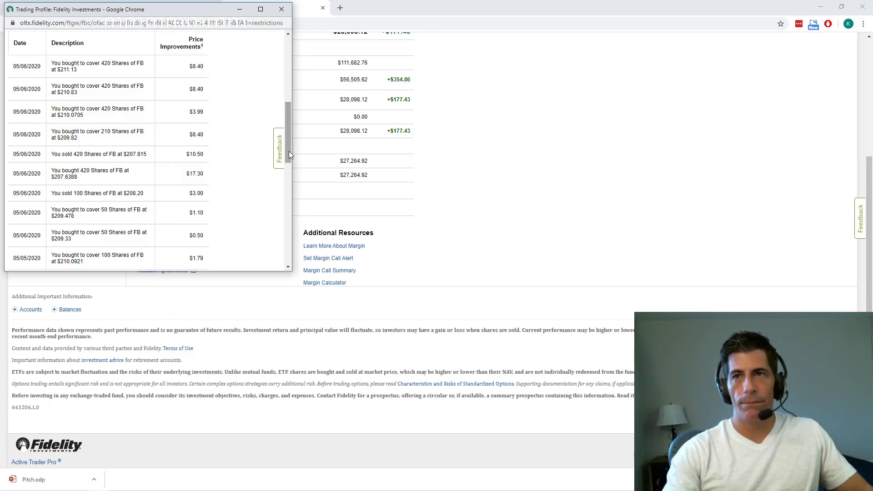
left_click_drag(289, 151, 288, 152)
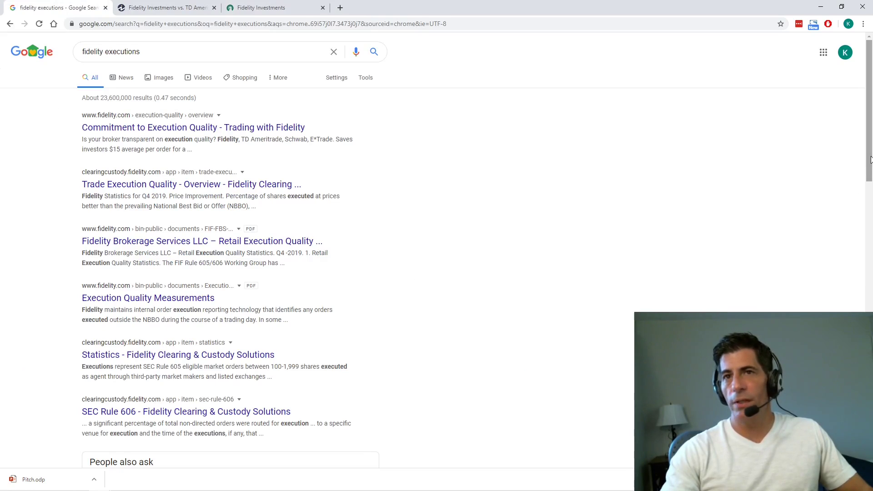
Scroll the 'fidelity executions' results and switch to the Commitment to execution quality page.
scroll(714, 129, "down", 1)
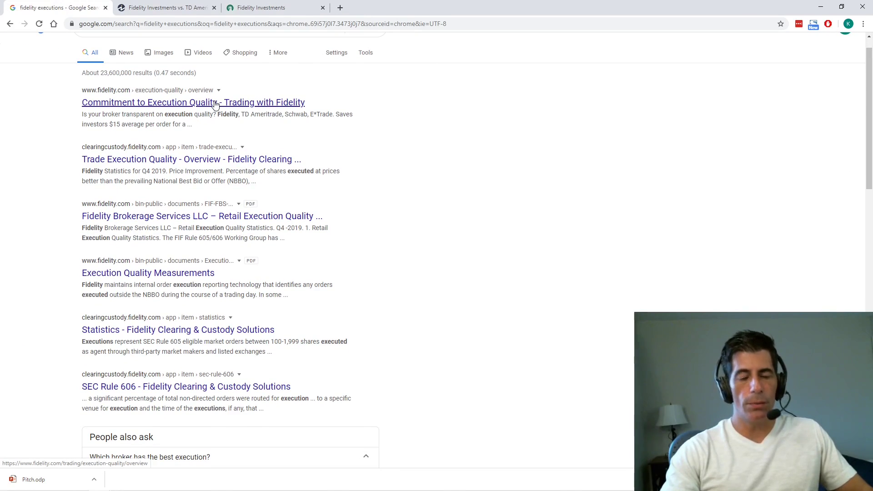
key("ctrl+3")
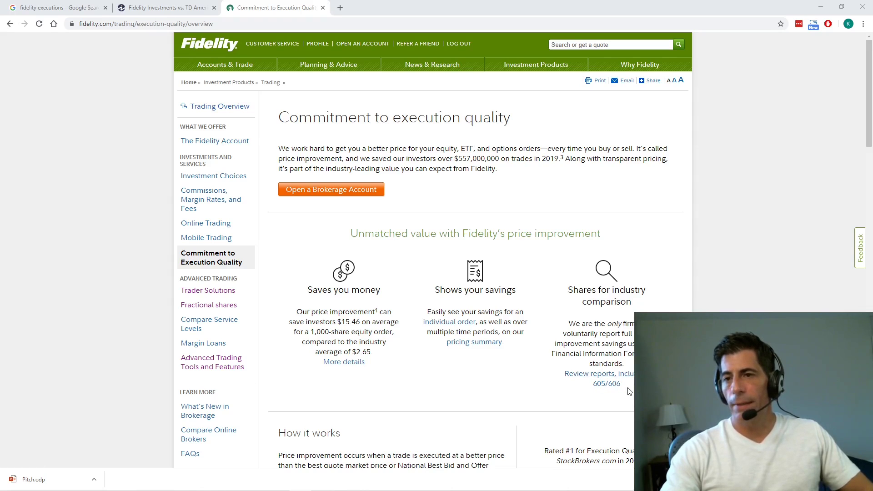
scroll(629, 392, "down", 5)
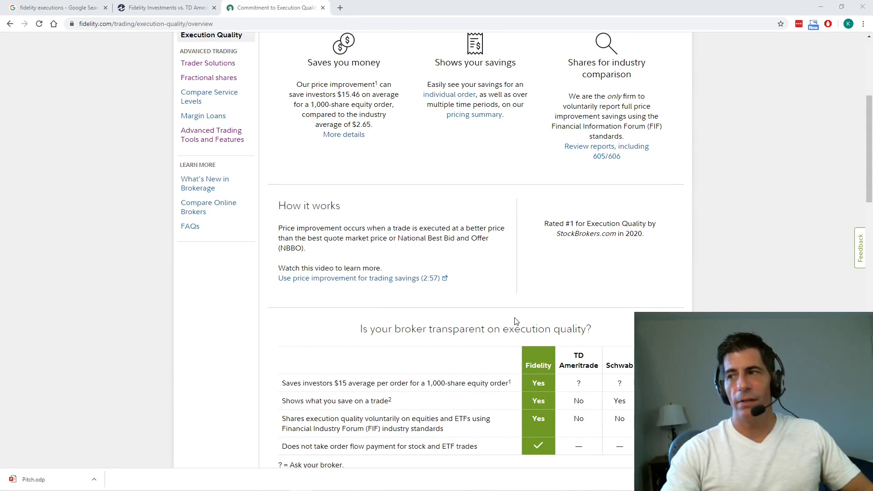
scroll(516, 321, "up", 1)
scroll(507, 345, "up", 2)
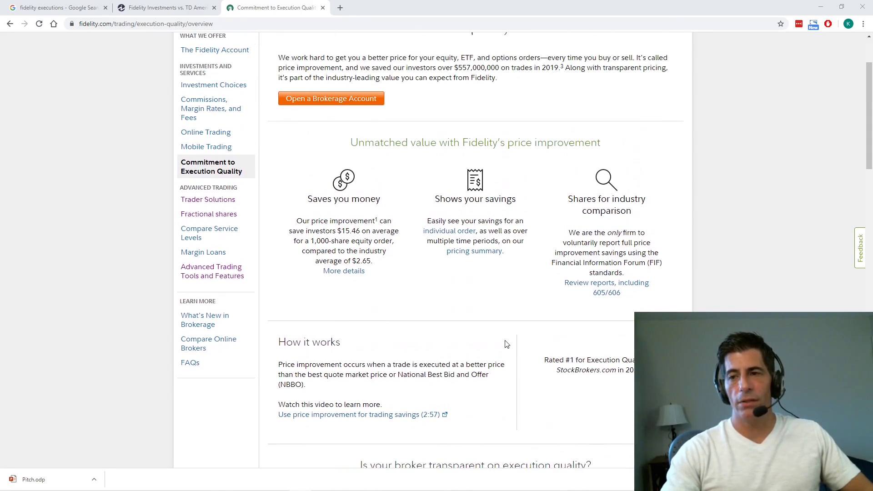
scroll(507, 345, "down", 4)
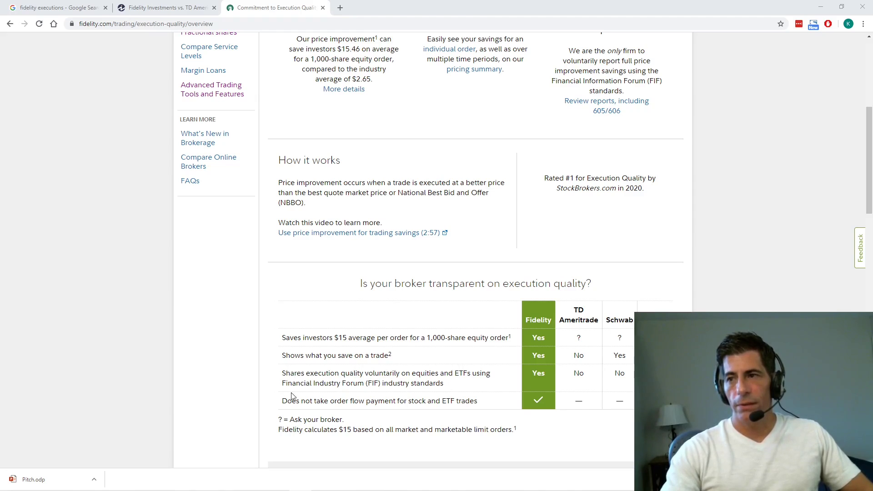
scroll(523, 421, "up", 6)
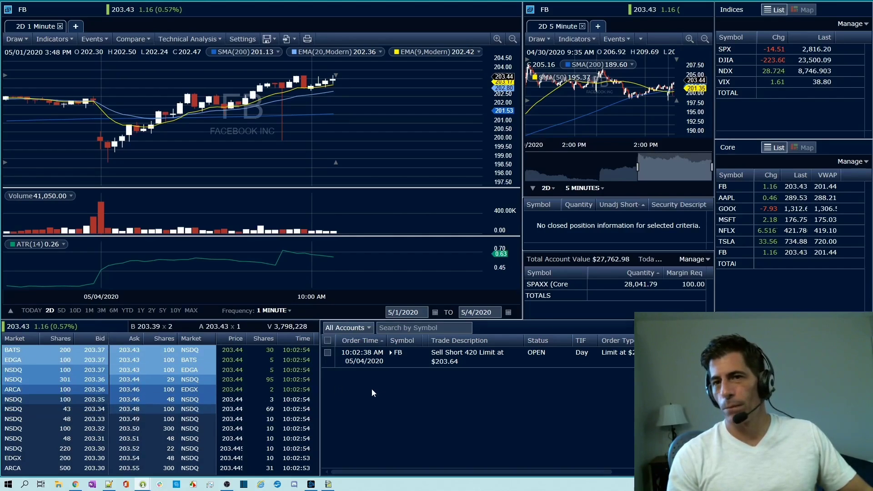
Watch the 420-share FB short fill at $203.64 and the stop cover at $203.8977.
mouse_move(459, 356)
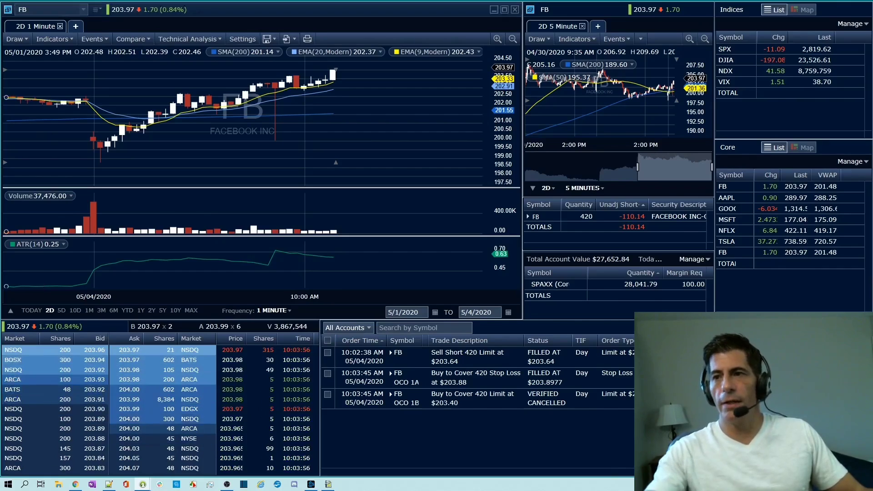
mouse_move(465, 394)
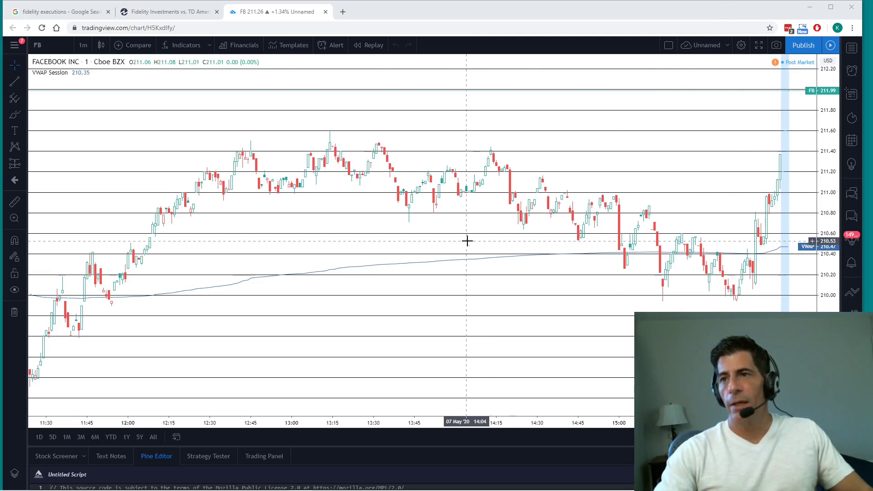
Restore the TradingView browser to a smaller window, move it down, and stretch it to show the FB chart's bottom panel.
double_click(416, 4)
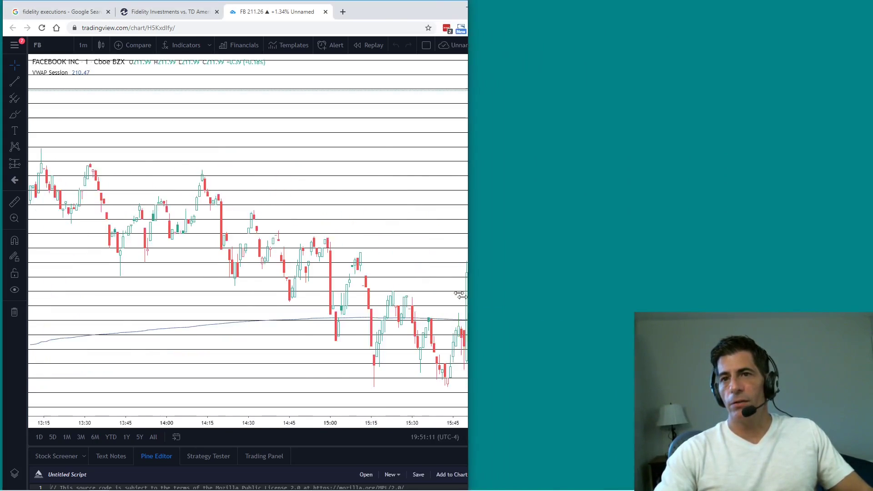
left_click_drag(416, 4, 380, 13)
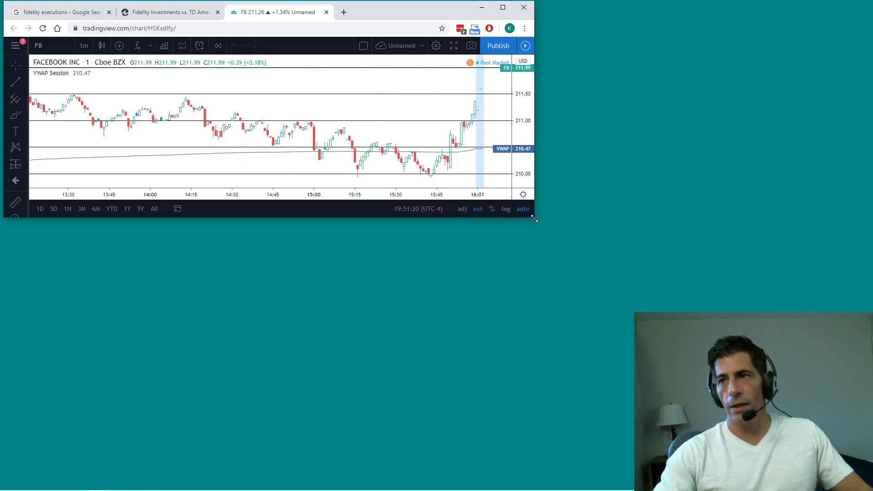
left_click_drag(535, 219, 533, 256)
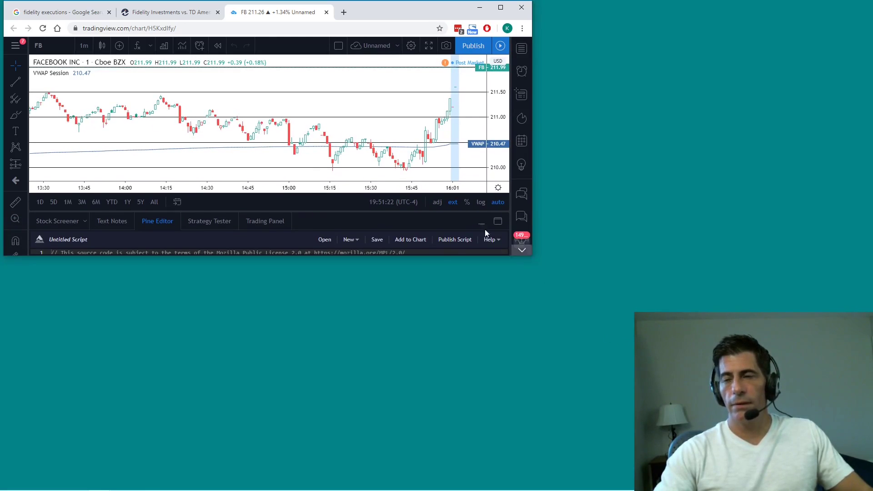